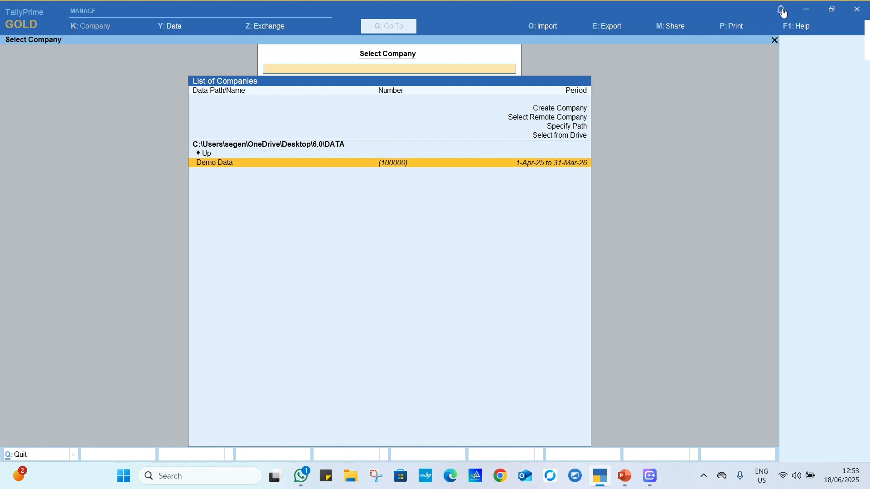
# Step: Check the application notifications and open the product update details for TallyPrime Release 6.1
pyautogui.click(782, 9)
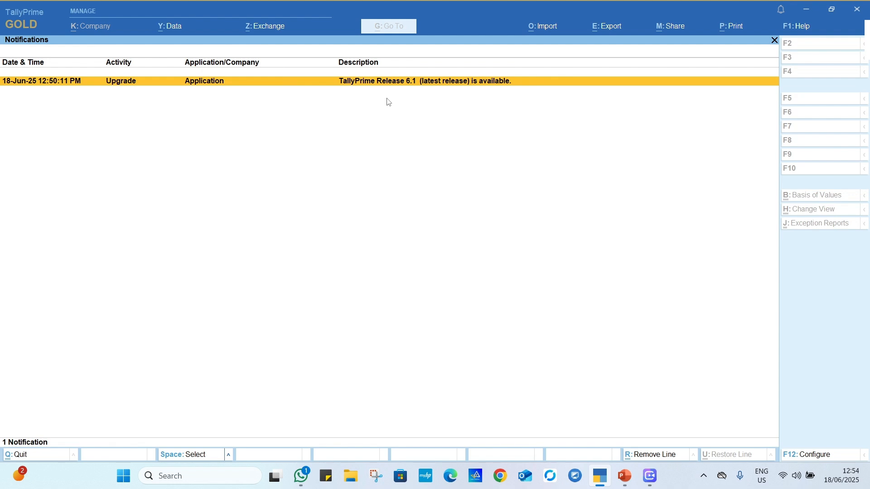
pyautogui.click(806, 27)
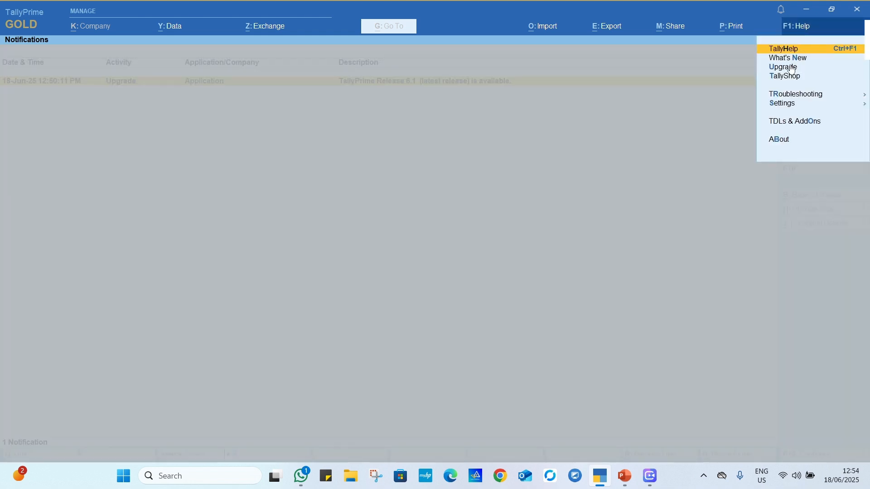
pyautogui.click(790, 71)
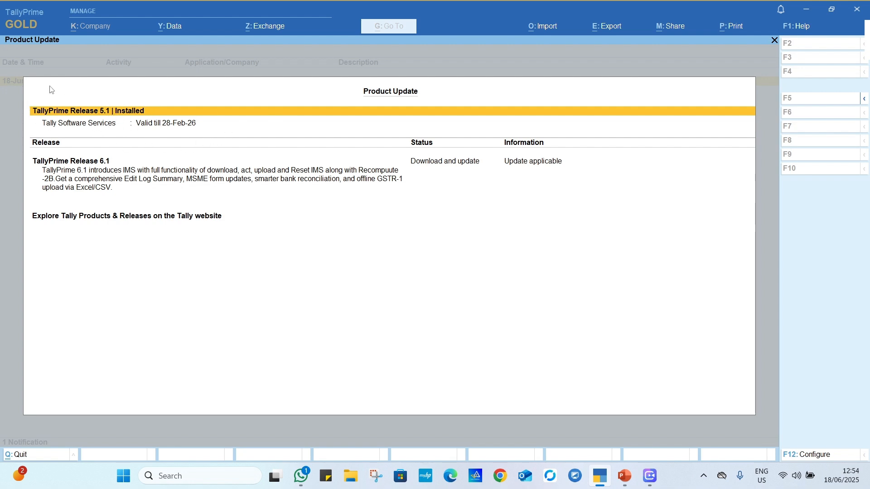
pyautogui.click(73, 163)
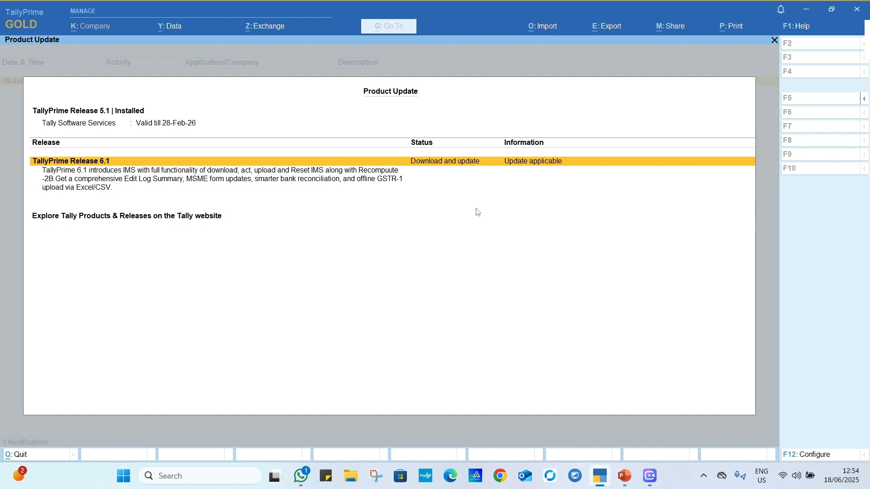
pyautogui.press('Return')
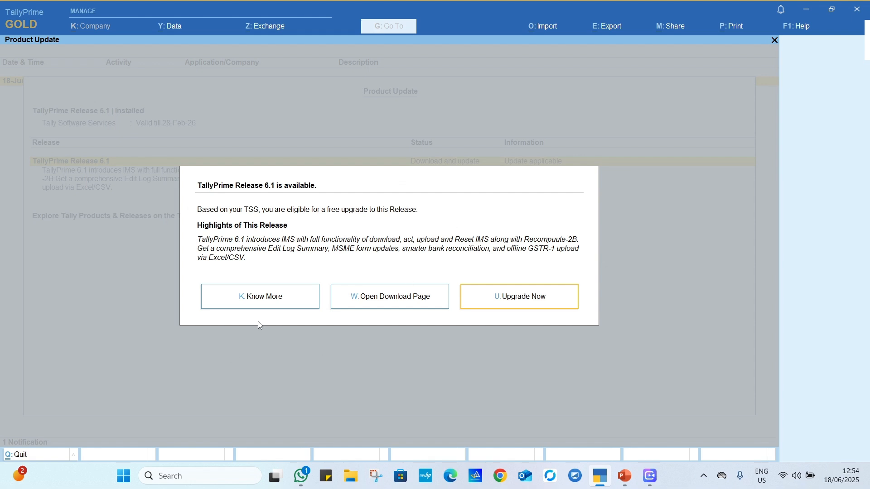
# Step: Open the Release 6.1 highlights in the browser and examine the new features in the release notes
pyautogui.click(271, 300)
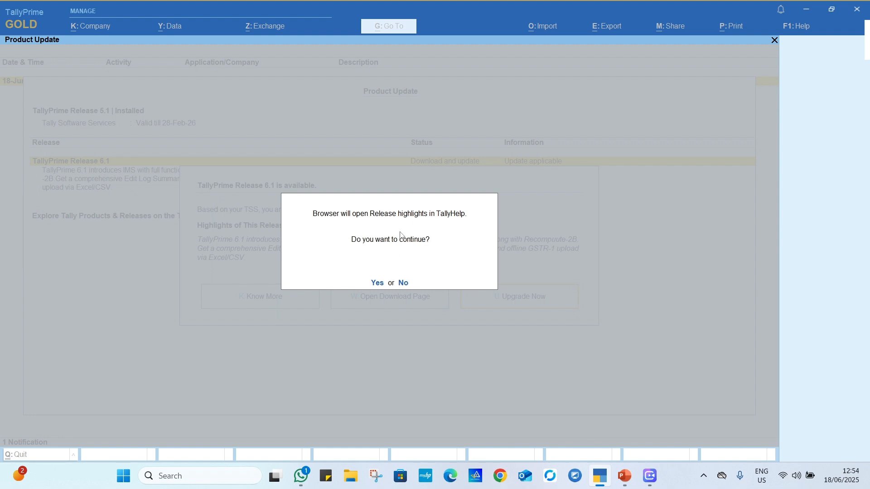
pyautogui.click(377, 285)
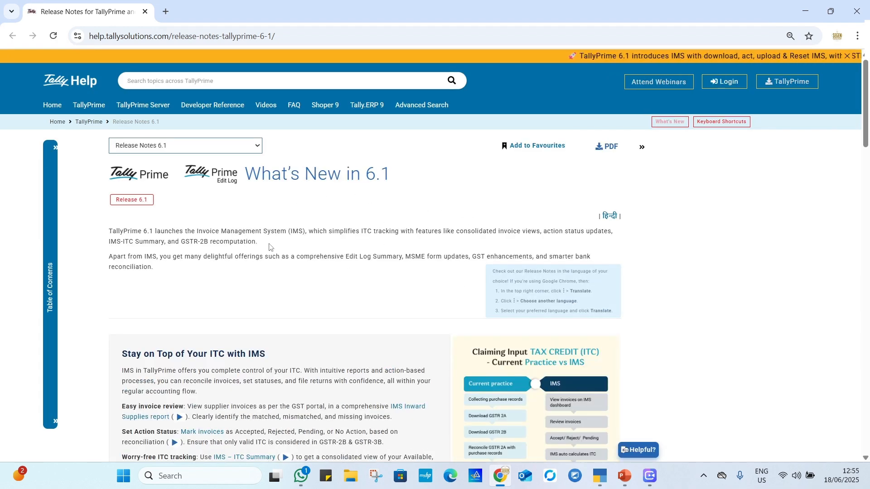
pyautogui.scroll(-12, 372, 265)
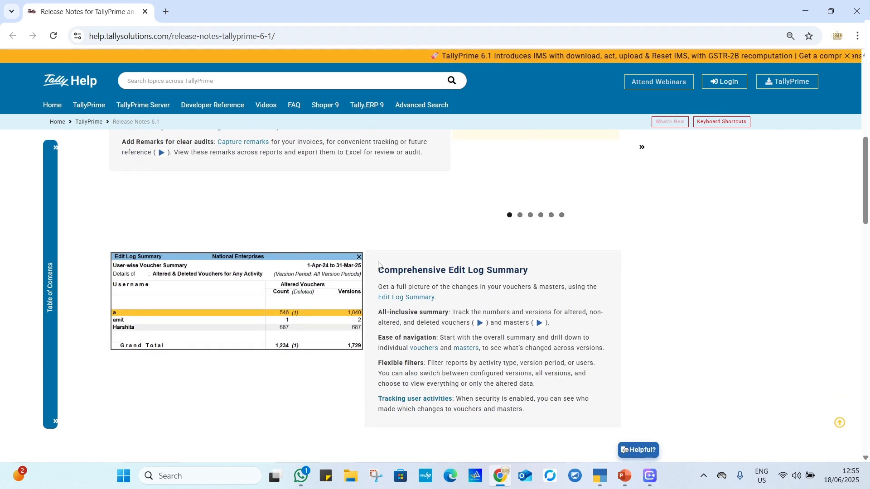
pyautogui.scroll(-3, 404, 264)
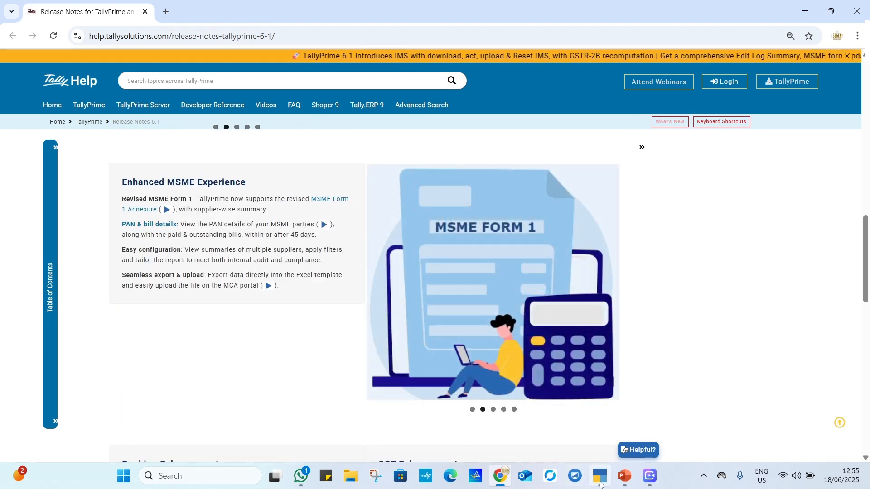
# Step: Switch back to TallyPrime, upgrade it to Release 6.1 with an administrator-rights restart, and start the updated application
pyautogui.click(599, 476)
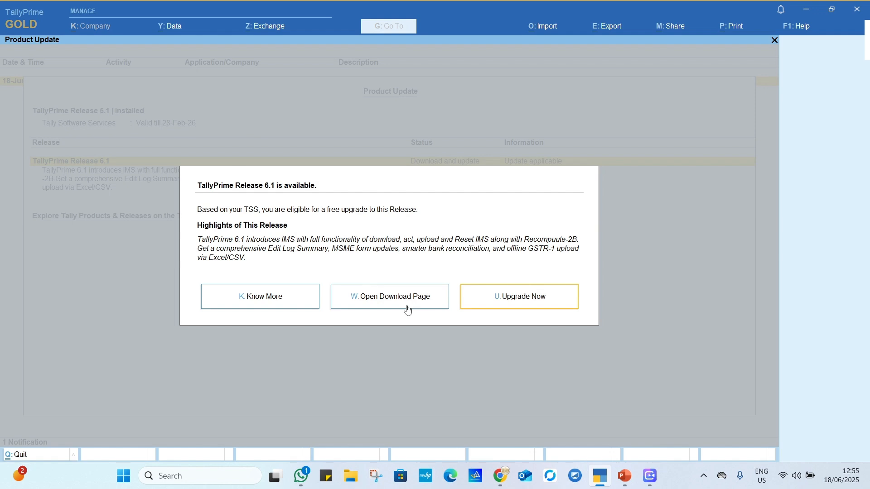
pyautogui.click(525, 302)
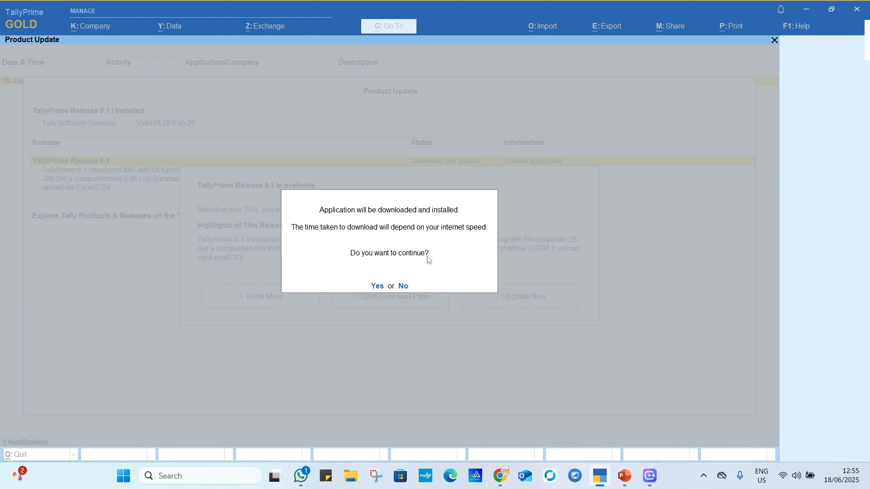
pyautogui.click(379, 286)
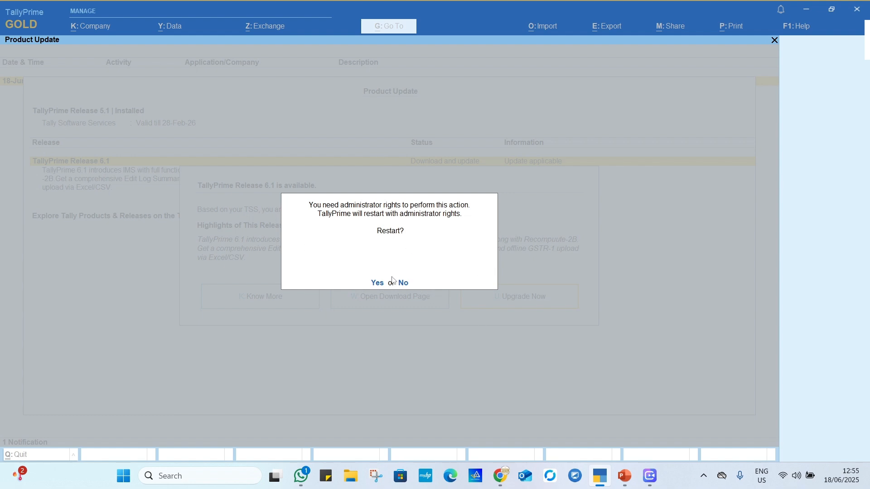
pyautogui.click(378, 284)
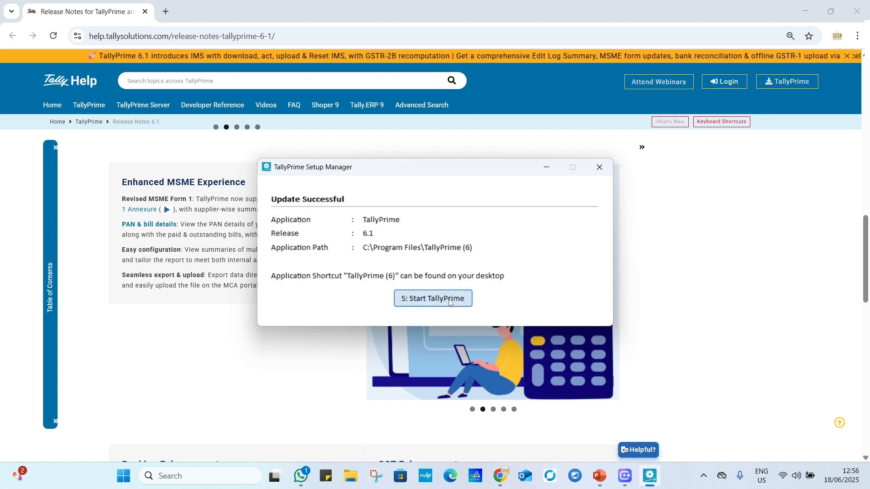
pyautogui.click(464, 296)
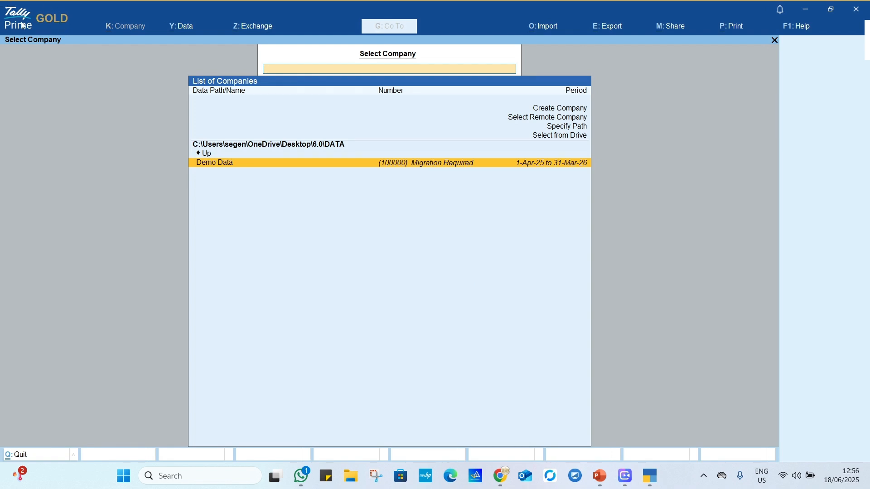
# Step: Check the installed release in the product update details and the notifications, and return to company selection
pyautogui.click(807, 33)
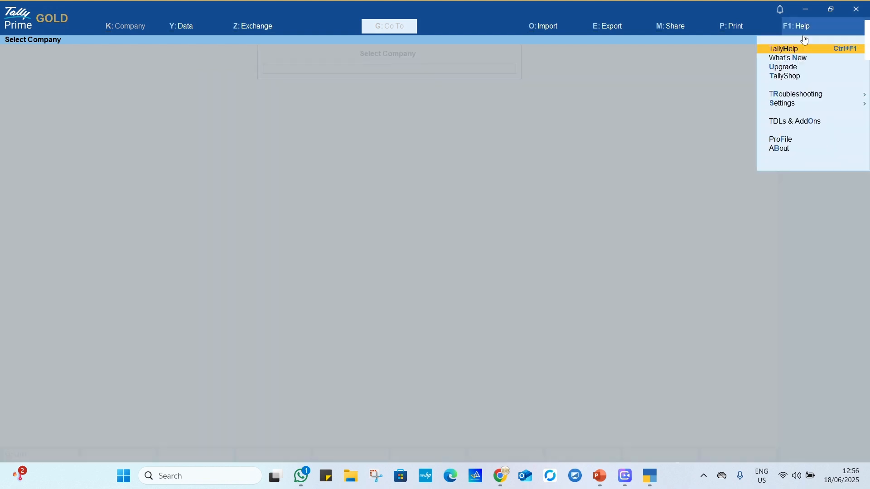
pyautogui.click(783, 67)
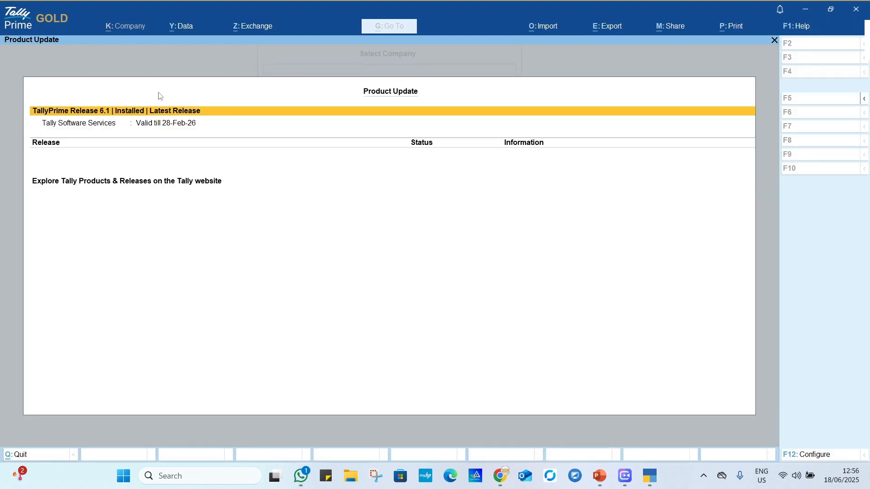
pyautogui.click(780, 14)
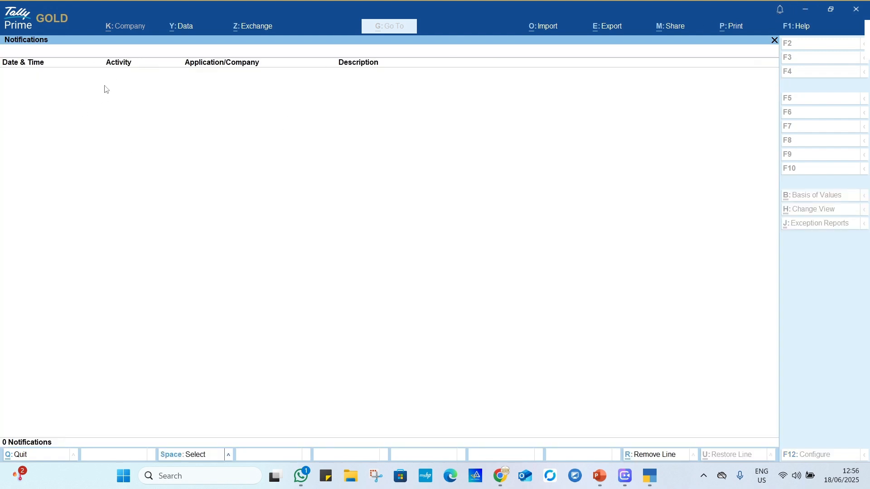
pyautogui.press('Escape')
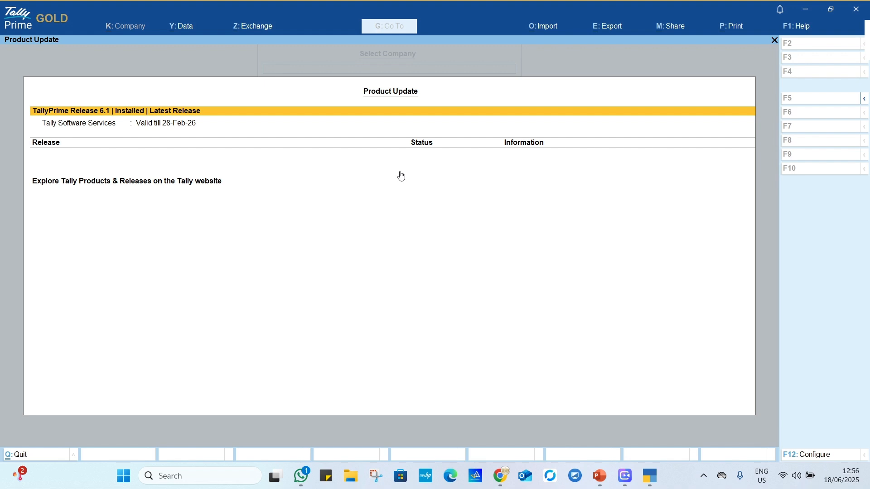
pyautogui.press('Escape')
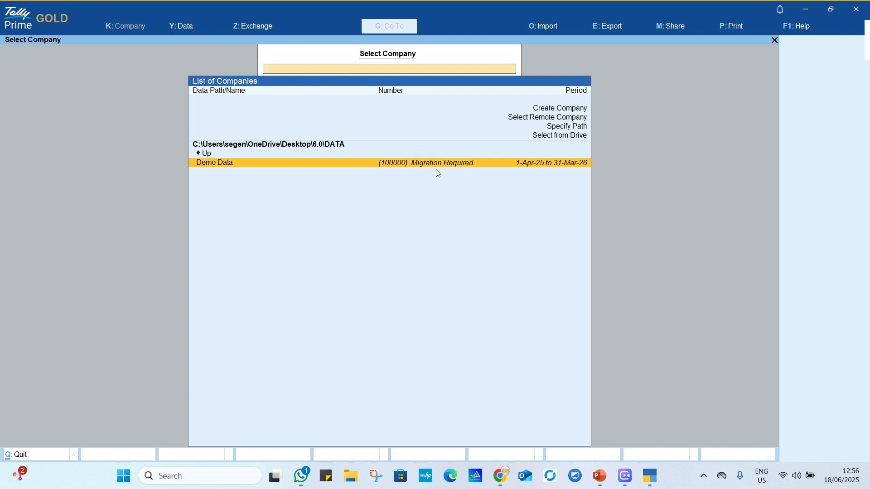
# Step: Select the Demo Data company for migration
pyautogui.press('Return')
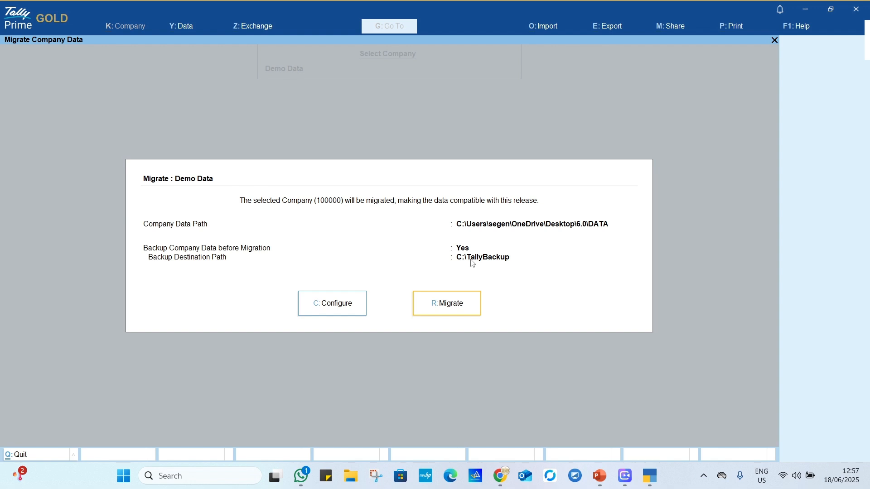
pyautogui.click(348, 313)
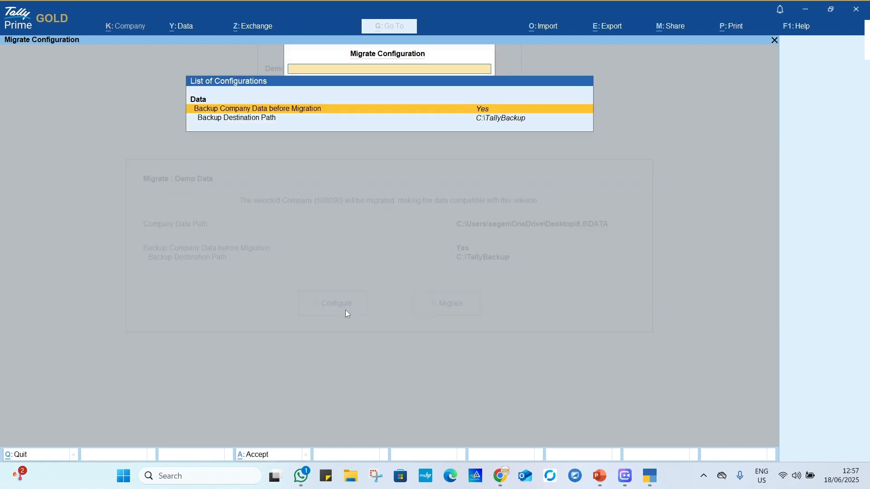
pyautogui.click(485, 119)
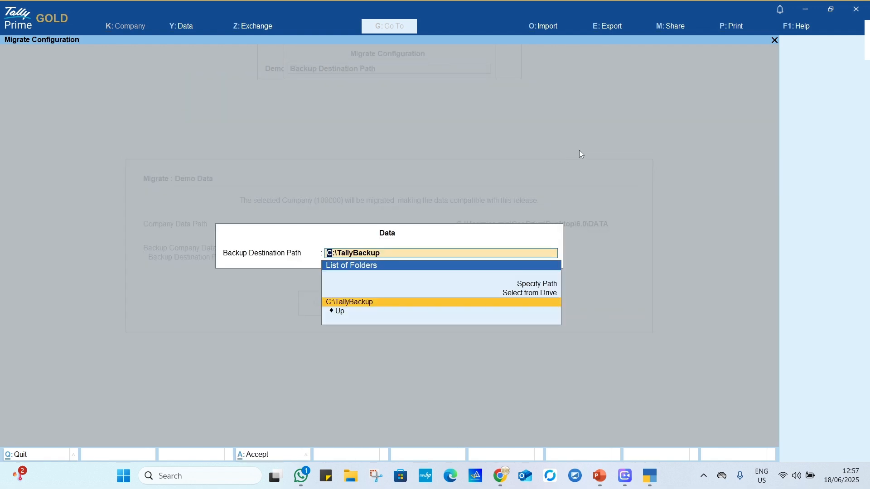
pyautogui.press('Up')
pyautogui.press('Return')
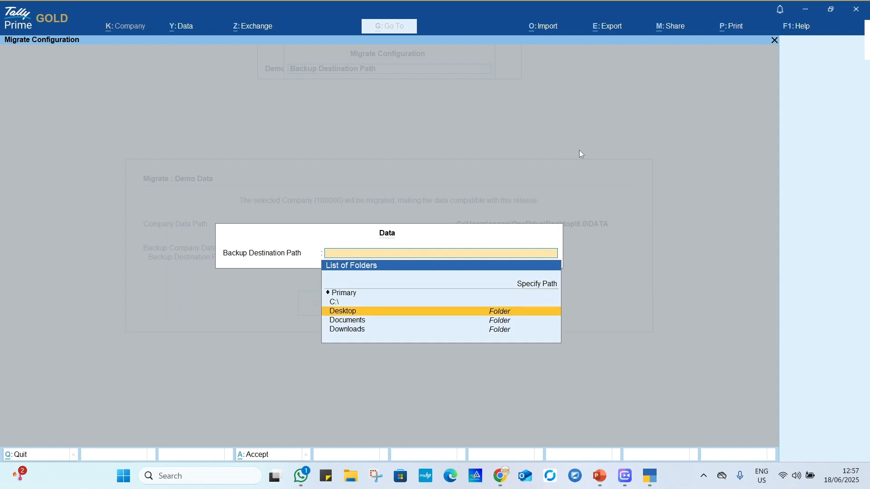
pyautogui.press('Down')
pyautogui.press('Return')
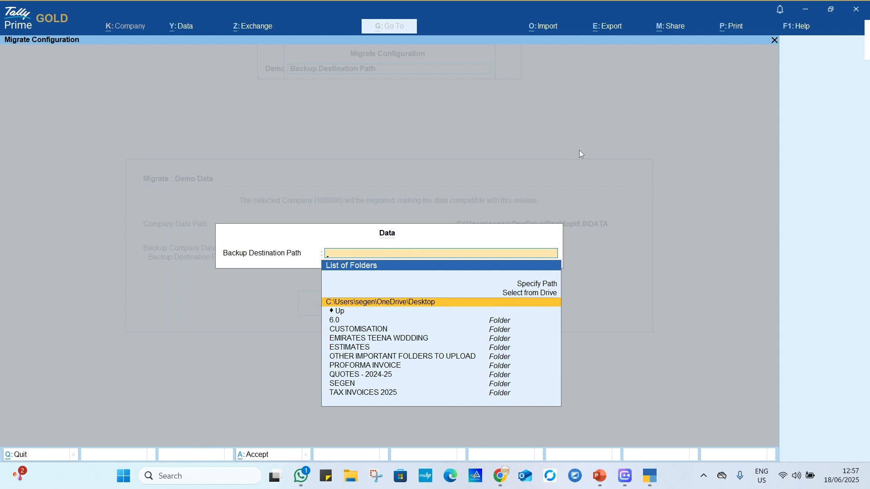
pyautogui.press('Down')
pyautogui.press('Return')
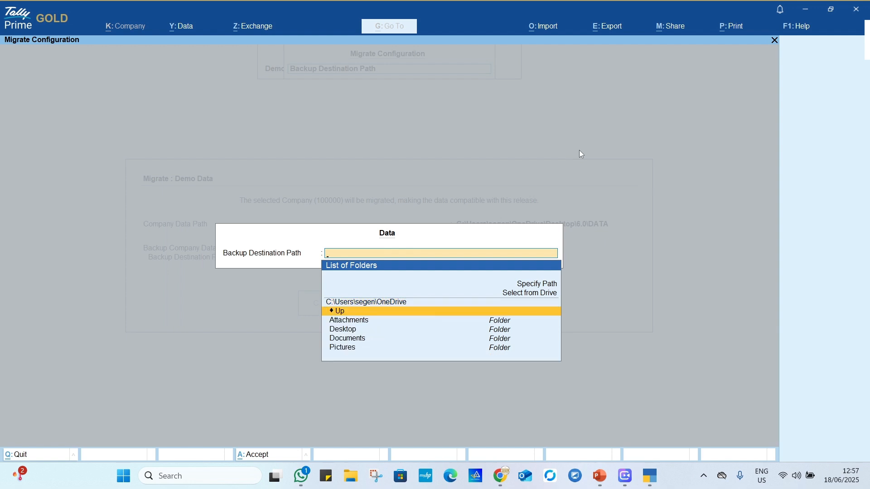
pyautogui.press('Escape')
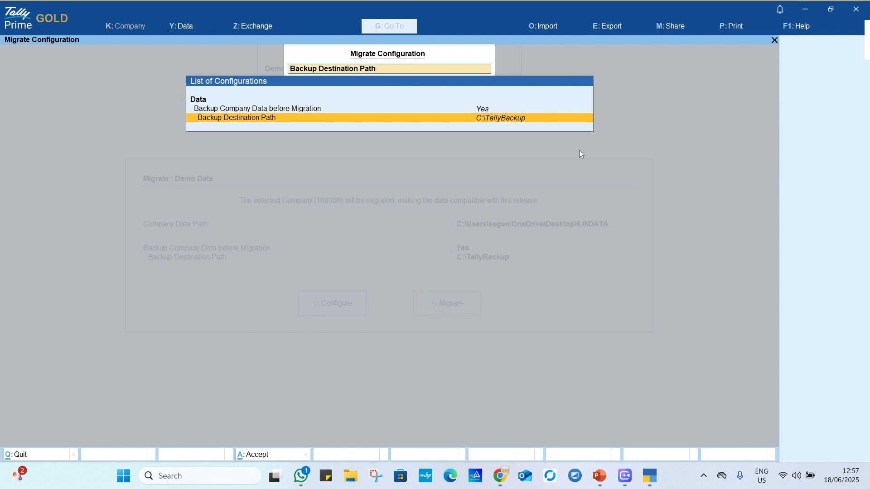
pyautogui.press('Escape')
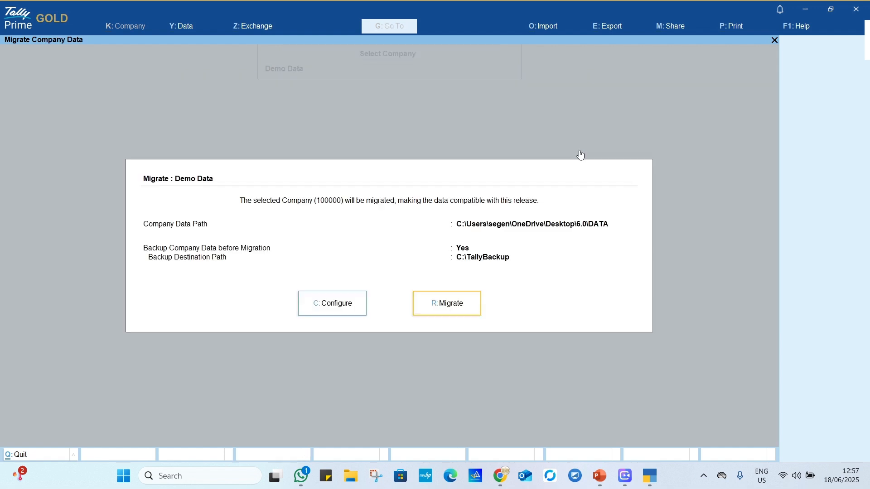
# Step: Migrate the Demo Data company with a backup in C:\TallyBackup, overwriting the existing backup file
pyautogui.click(461, 301)
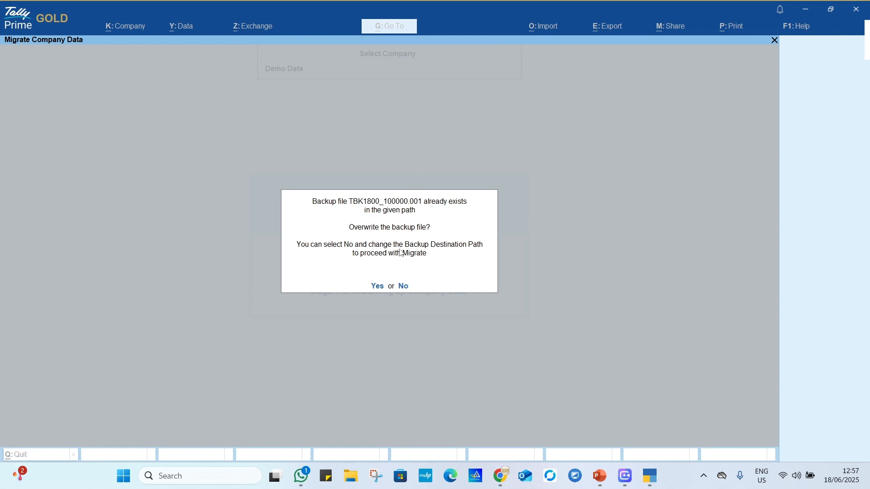
pyautogui.click(377, 286)
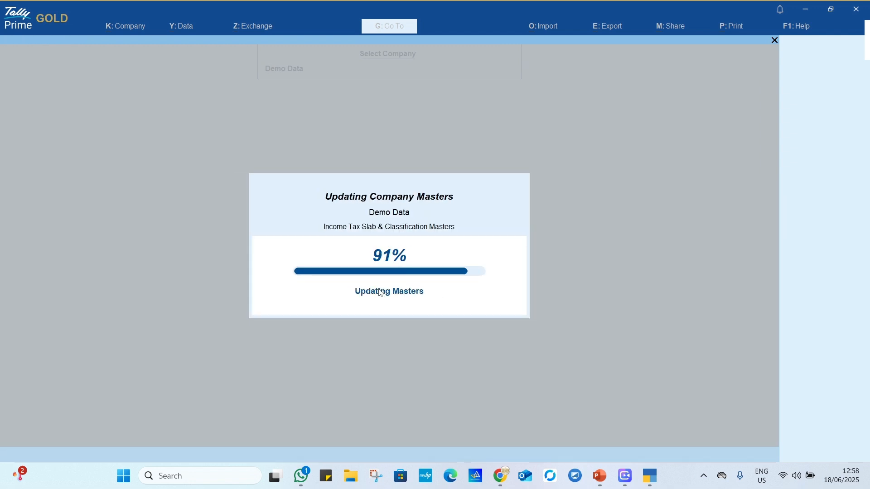
pyautogui.press('Escape')
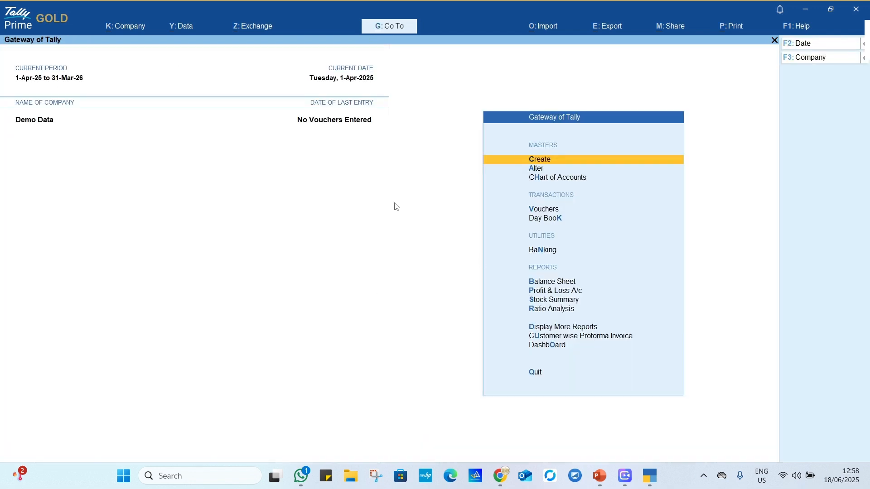
# Step: Shut the Demo Data company from the Gateway of Tally and confirm closing it
pyautogui.click(820, 61)
pyautogui.press('Up')
pyautogui.press('Return')
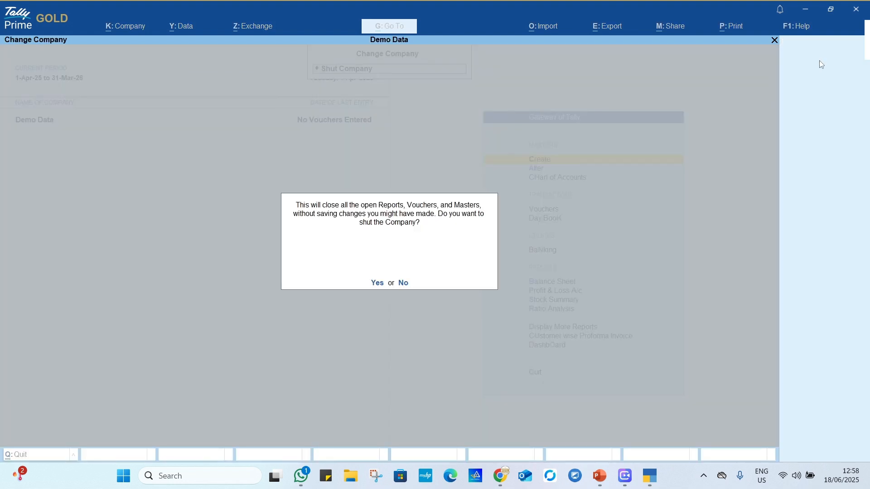
pyautogui.press('Return')
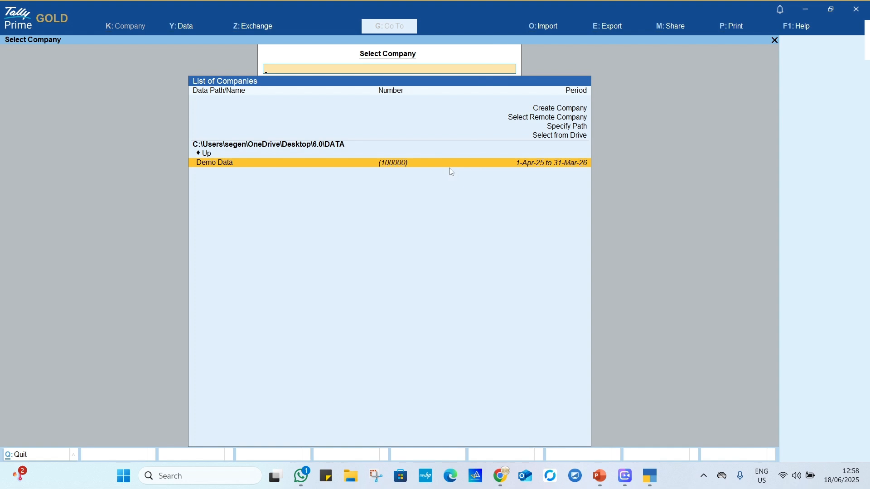